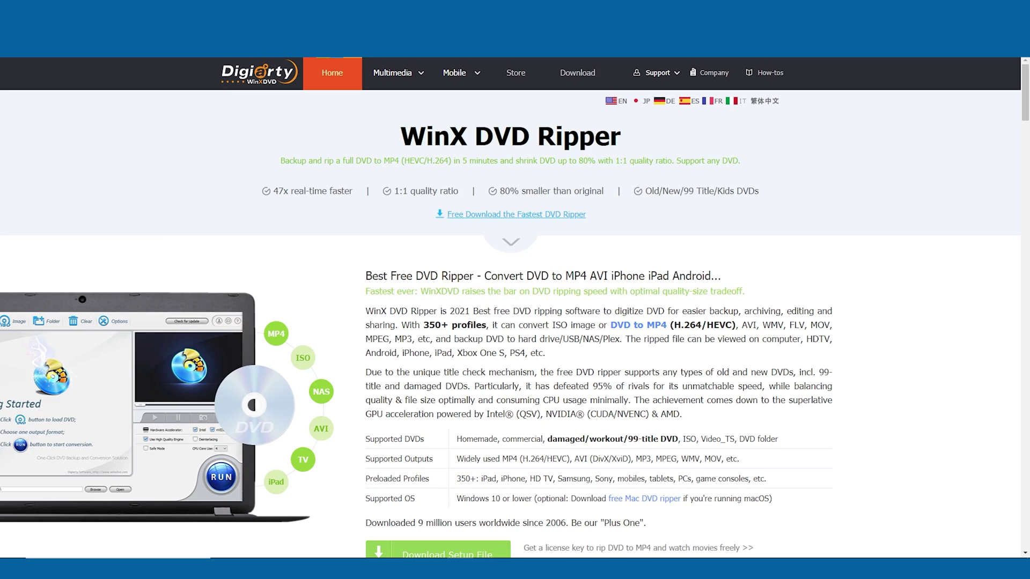
Step: Scroll through the opening feature sections, briefly highlighting 'Best Free DVD Ripper'
scroll(279, 299, down, 2)
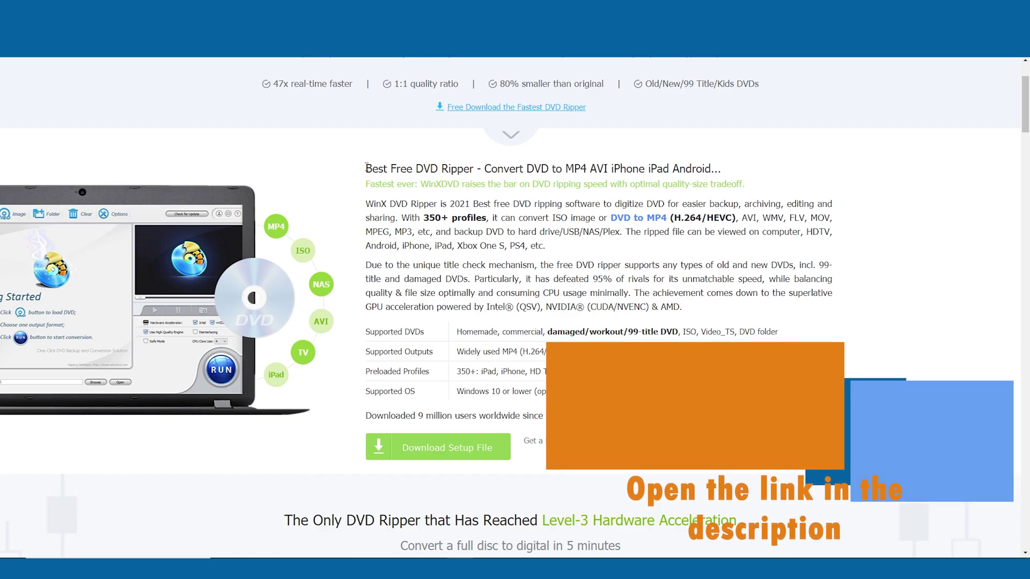
drag(366, 167, 485, 168)
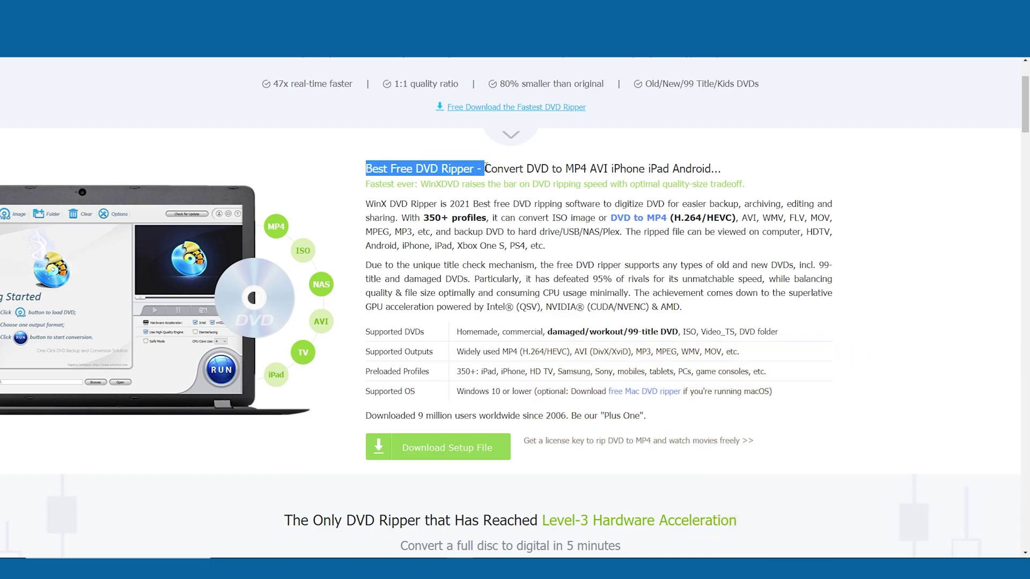
click(553, 162)
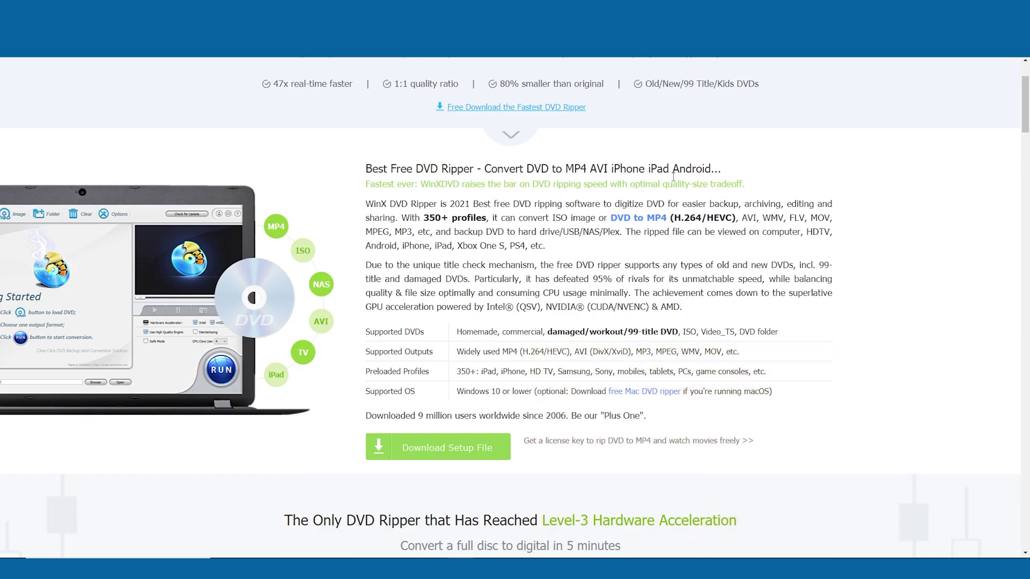
scroll(524, 288, down, 1)
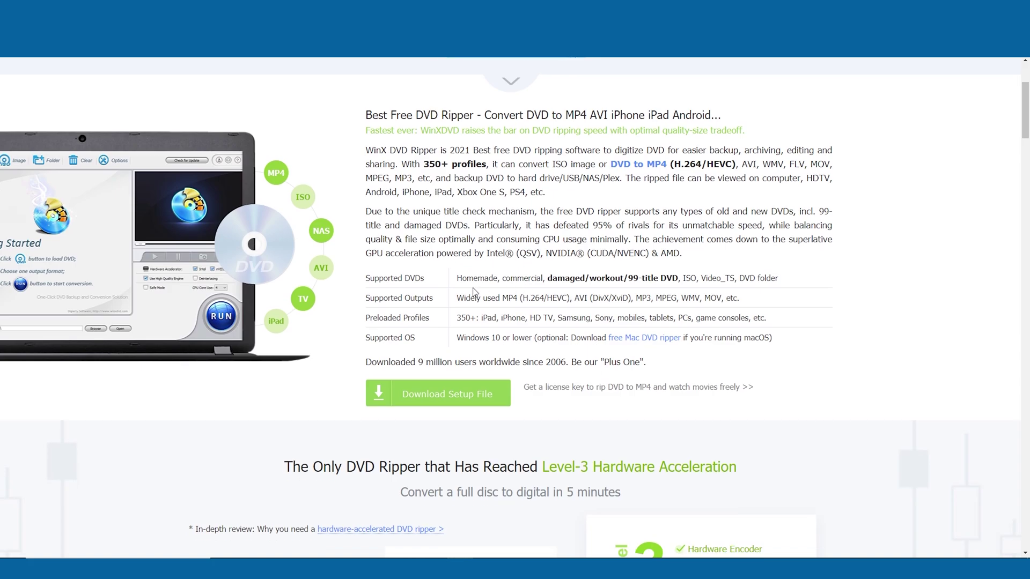
scroll(473, 291, down, 4)
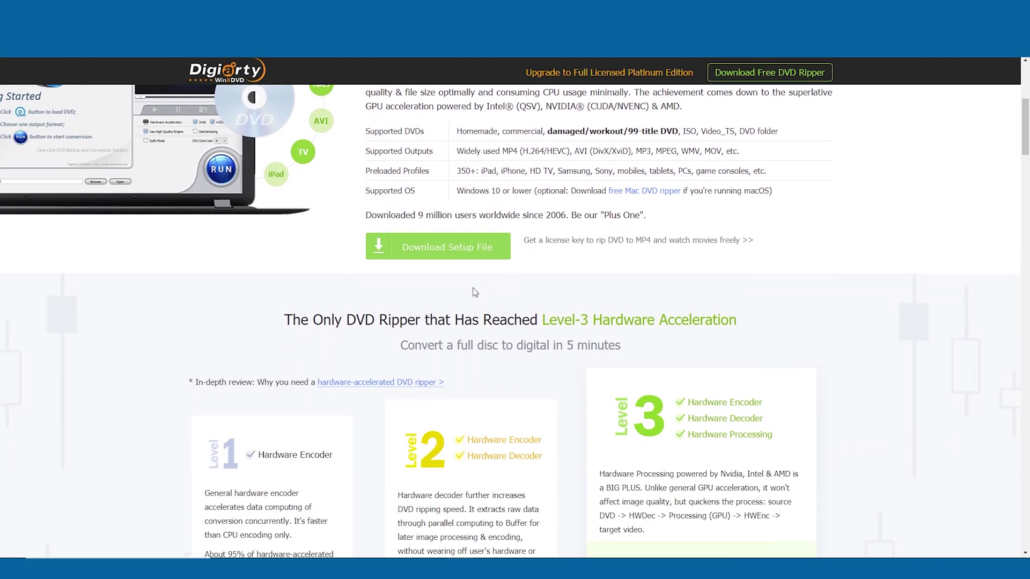
scroll(474, 292, down, 9)
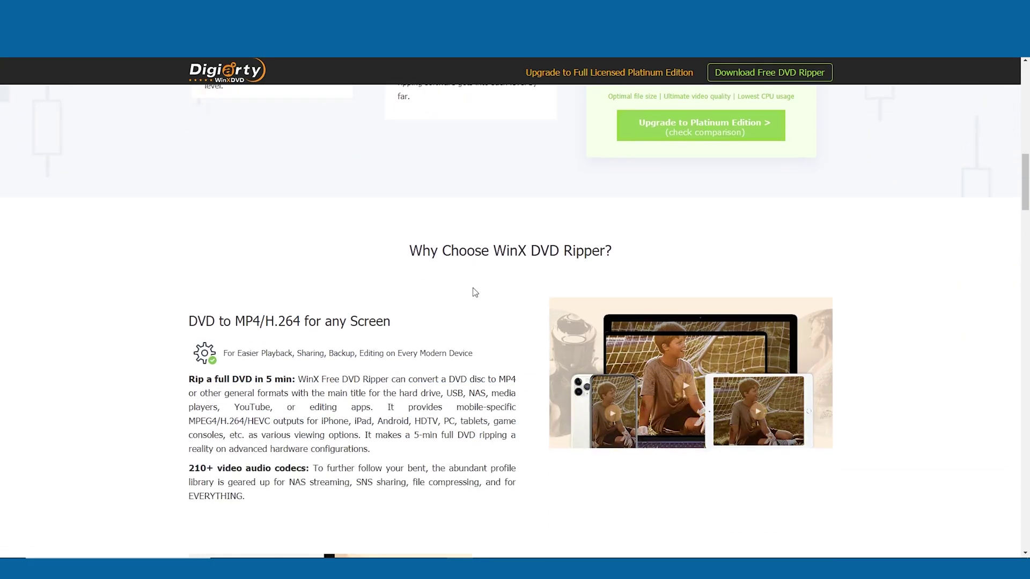
scroll(474, 292, up, 1)
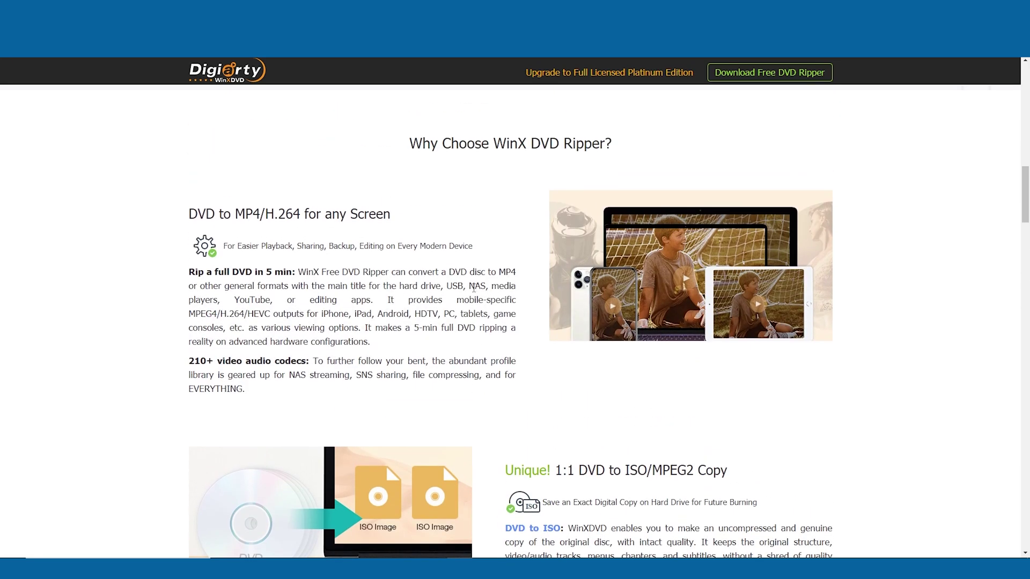
scroll(474, 289, down, 6)
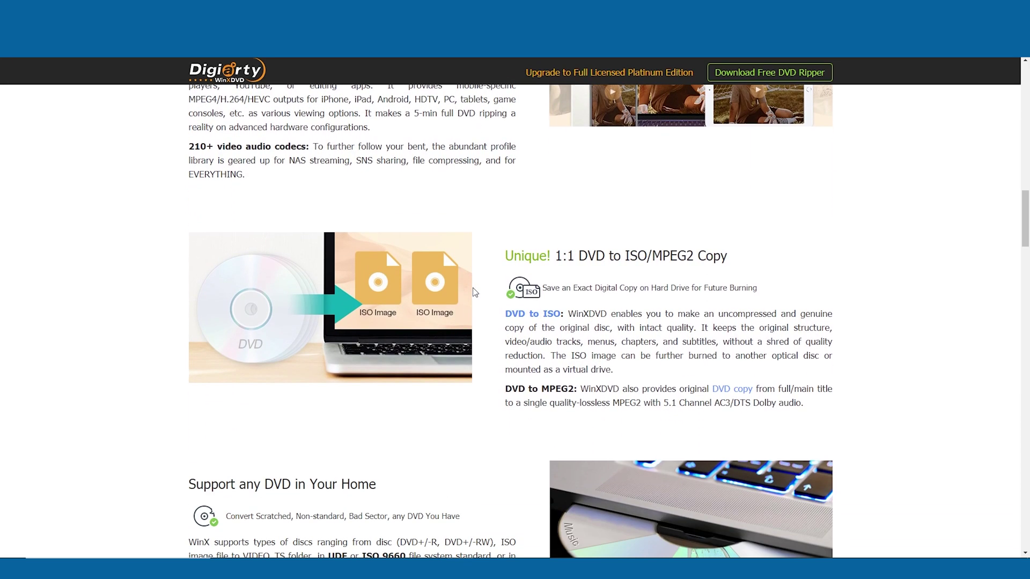
scroll(474, 292, down, 6)
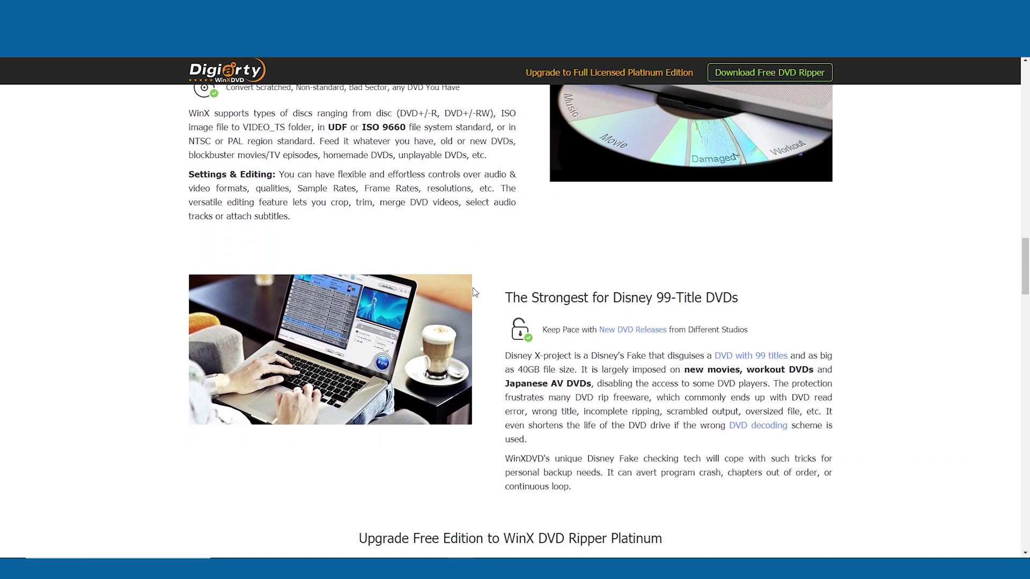
scroll(474, 293, down, 2)
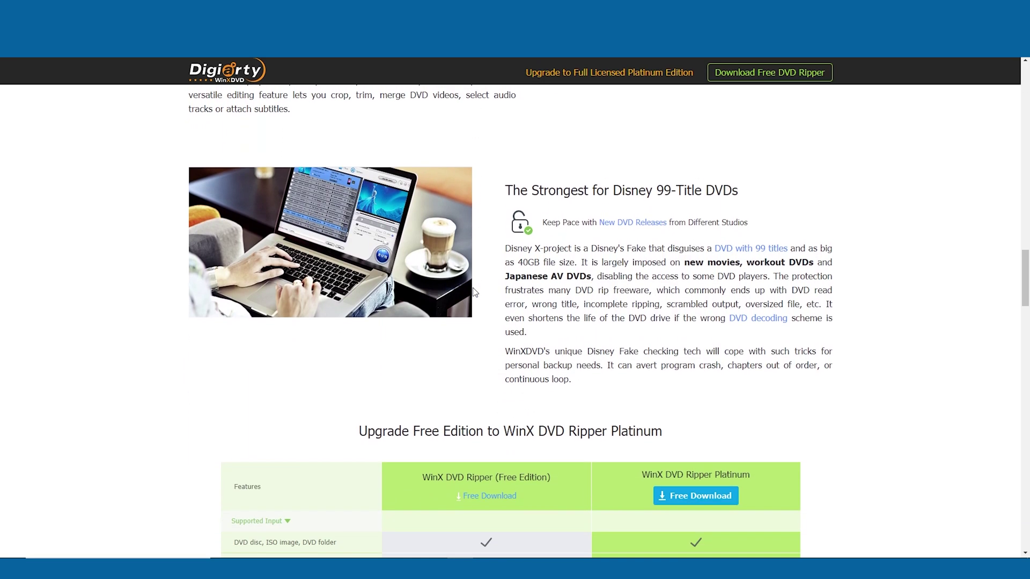
Step: Highlight 'The Strongest for Disney 99-Title DVDs' and continue down to the Free vs Platinum comparison table
drag(514, 189, 742, 197)
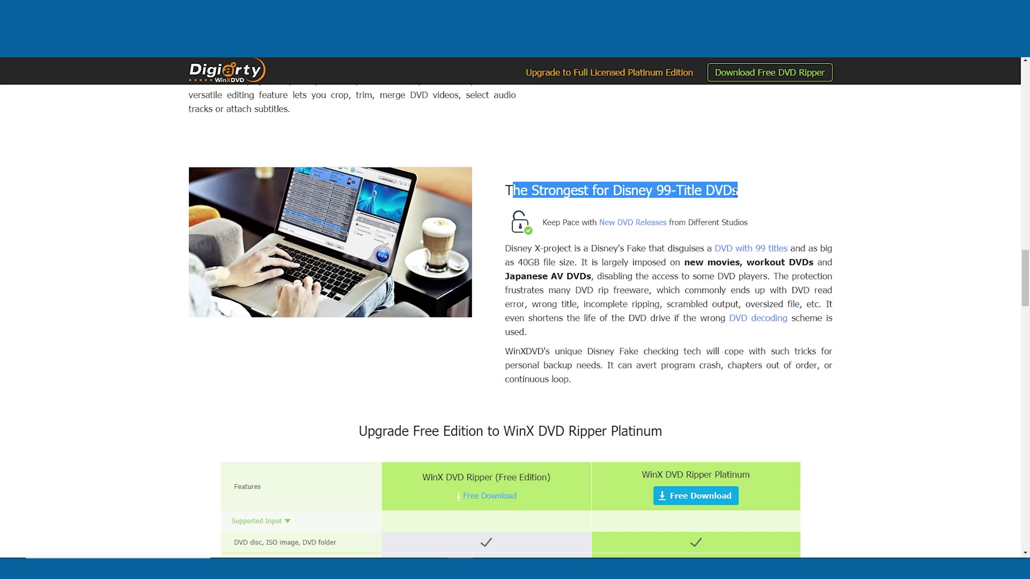
scroll(726, 191, down, 5)
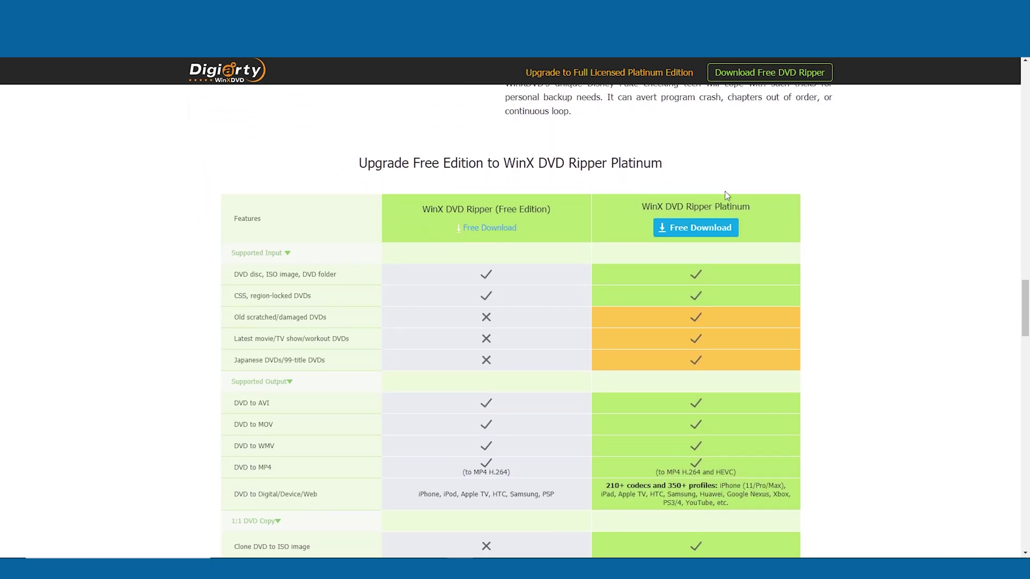
scroll(725, 196, down, 1)
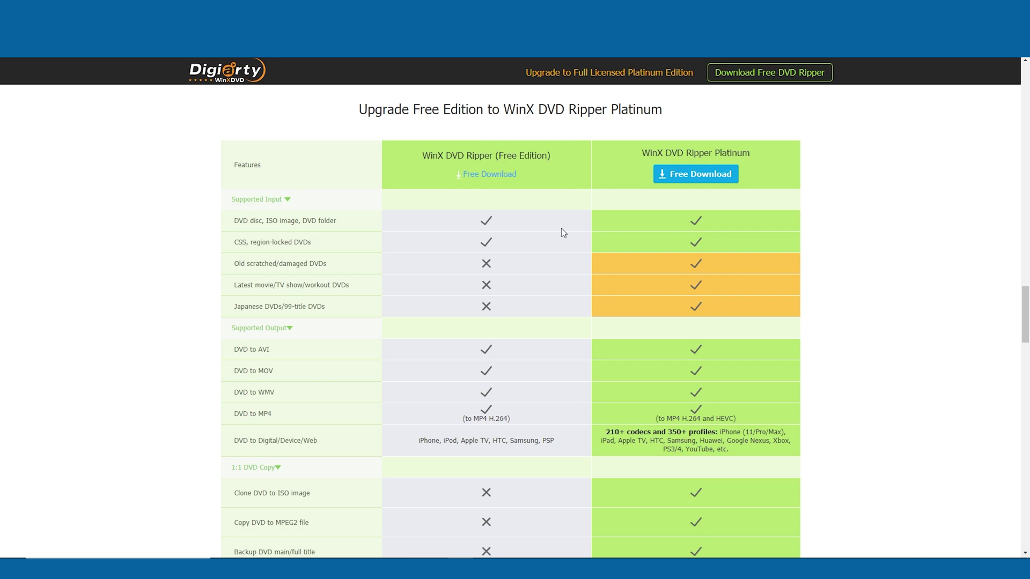
scroll(562, 229, down, 1)
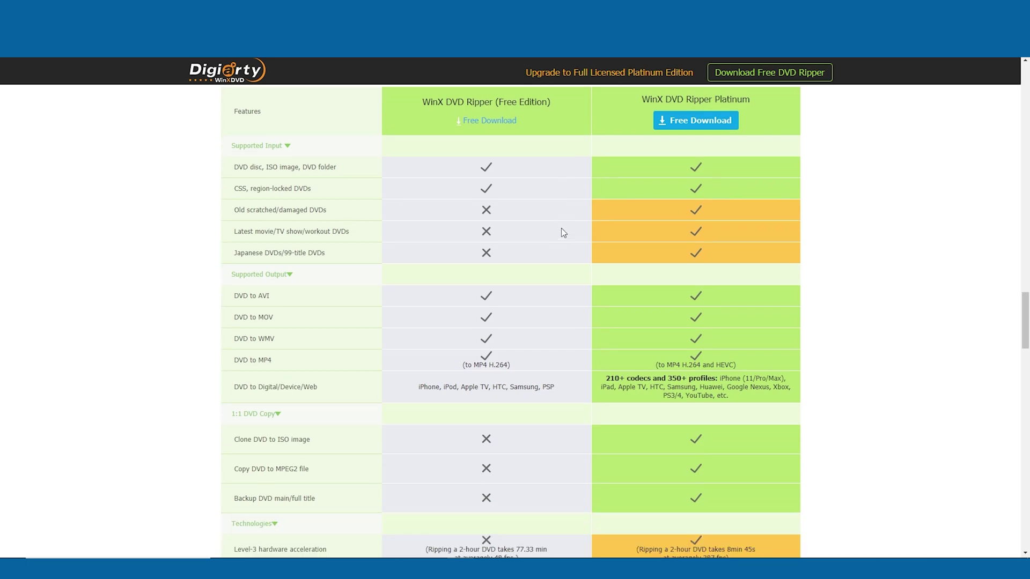
scroll(561, 227, down, 4)
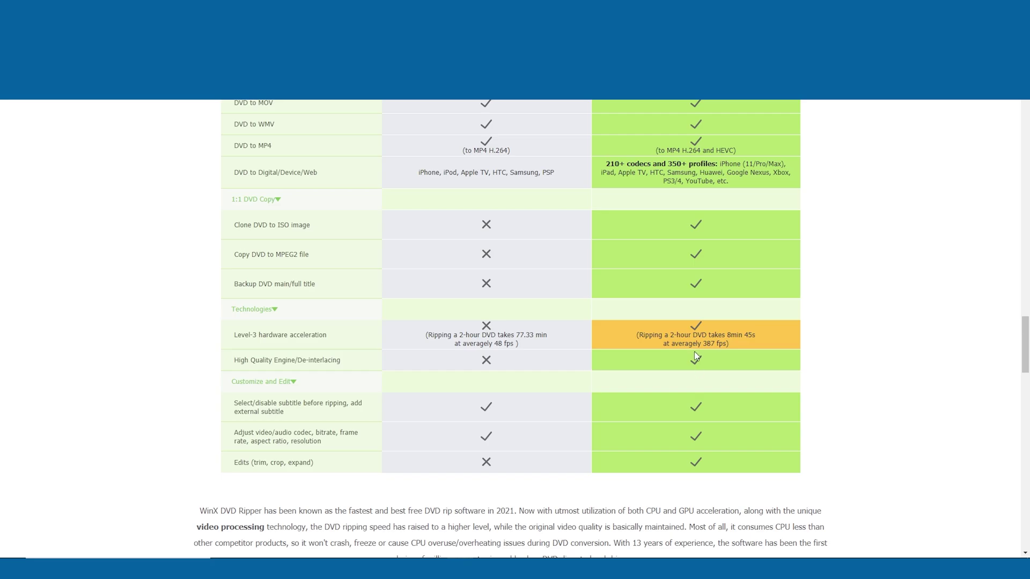
scroll(689, 201, up, 10)
scroll(703, 389, down, 2)
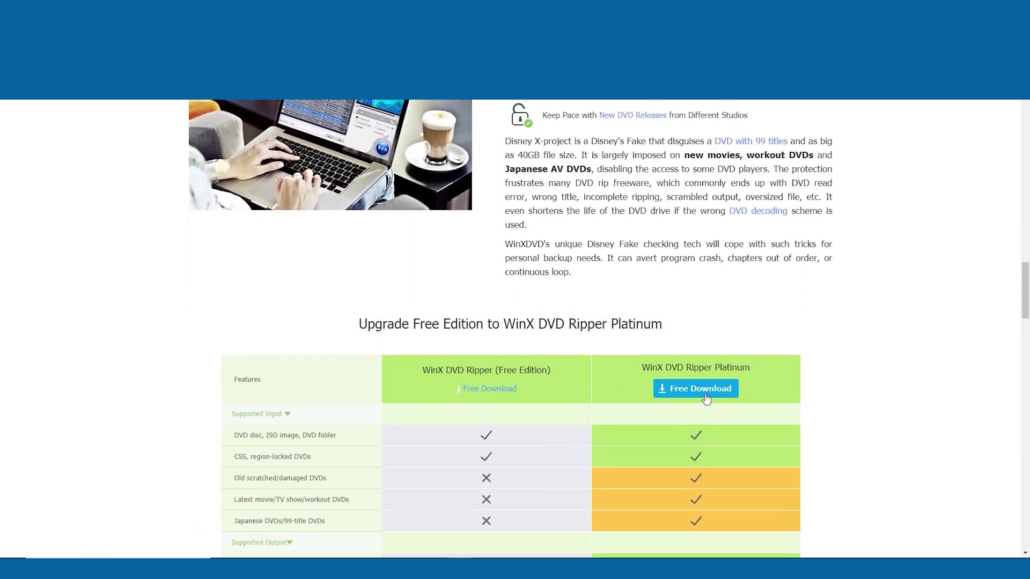
Step: Start the WinX DVD Ripper Platinum Free Download and dismiss Chrome's download notification
click(704, 390)
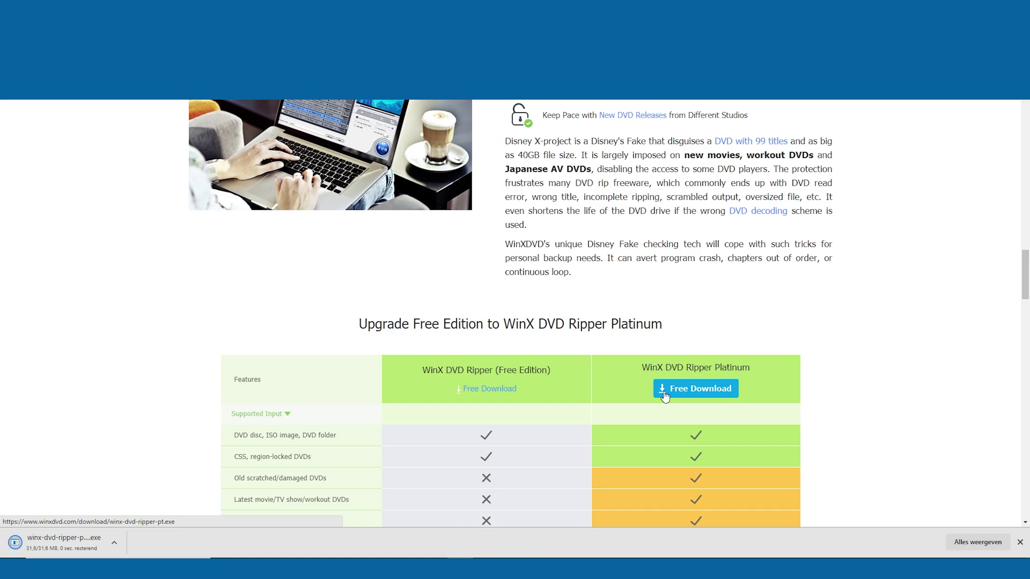
scroll(445, 408, down, 2)
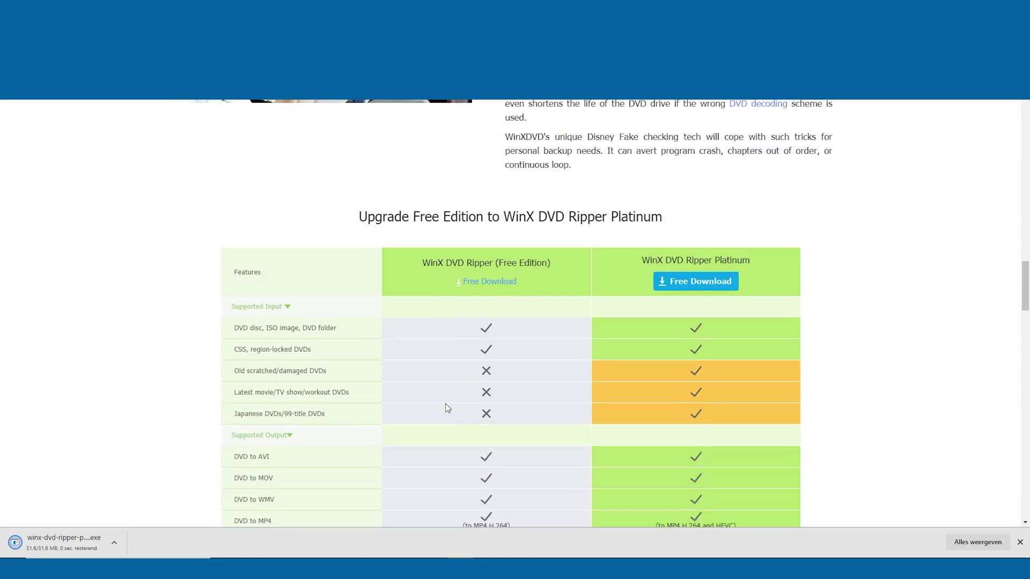
click(1020, 542)
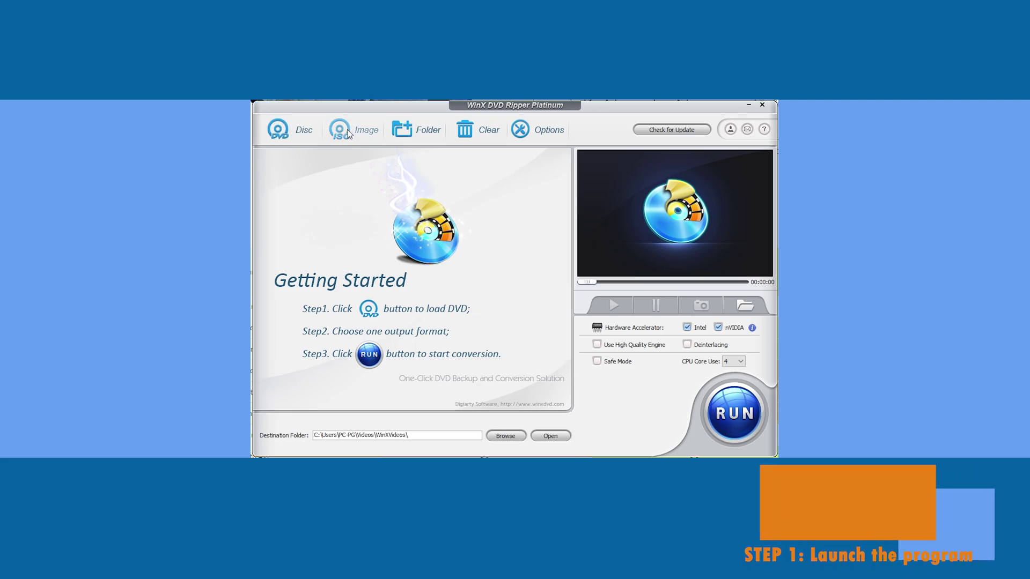
Step: Load the D:SHREK_THE_HALLS disc as the source with Auto Detect file system type
click(292, 134)
click(528, 262)
click(531, 266)
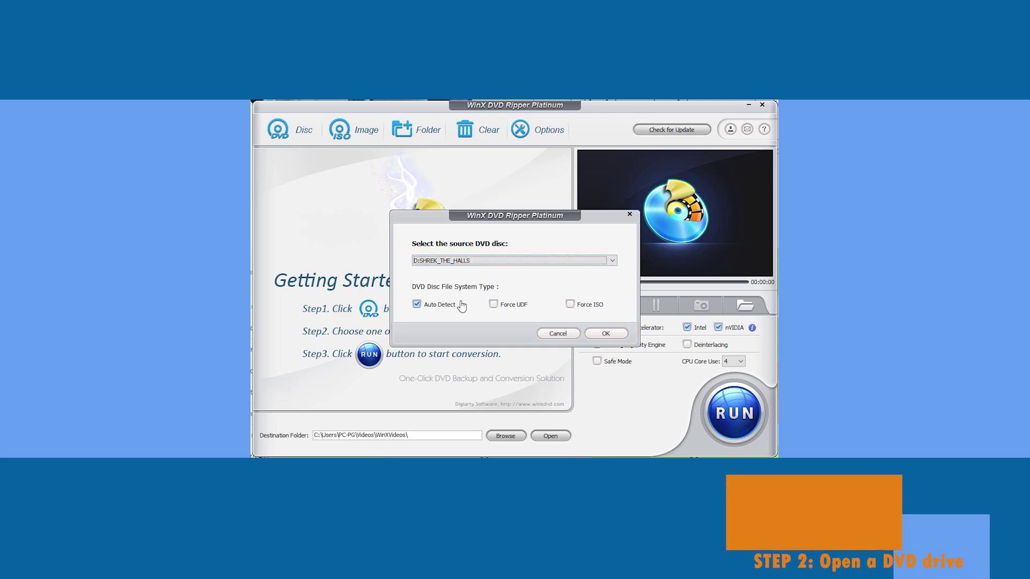
click(604, 331)
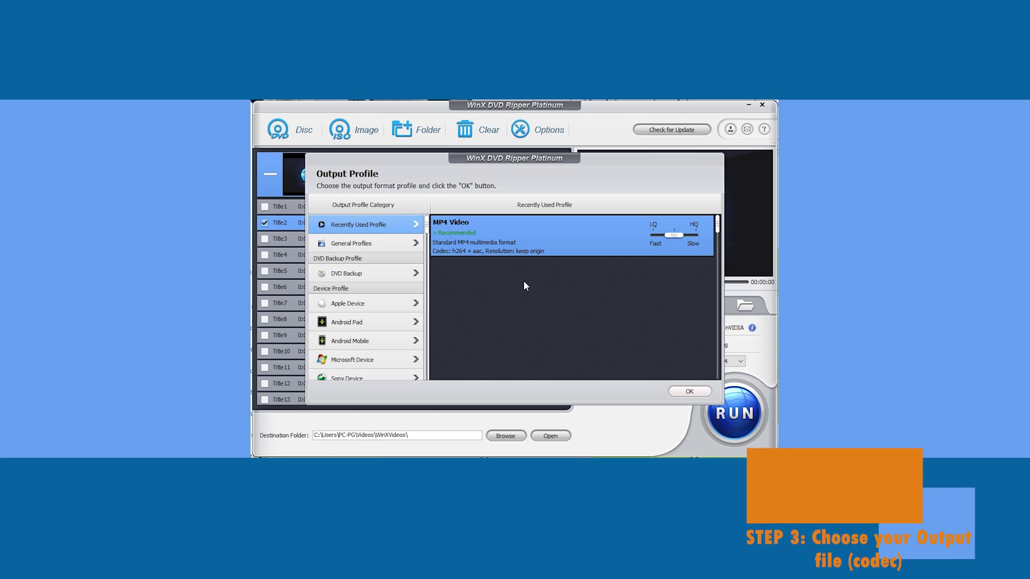
Step: Browse the General, DVD Backup, Apple and Microsoft device output profile categories
click(374, 240)
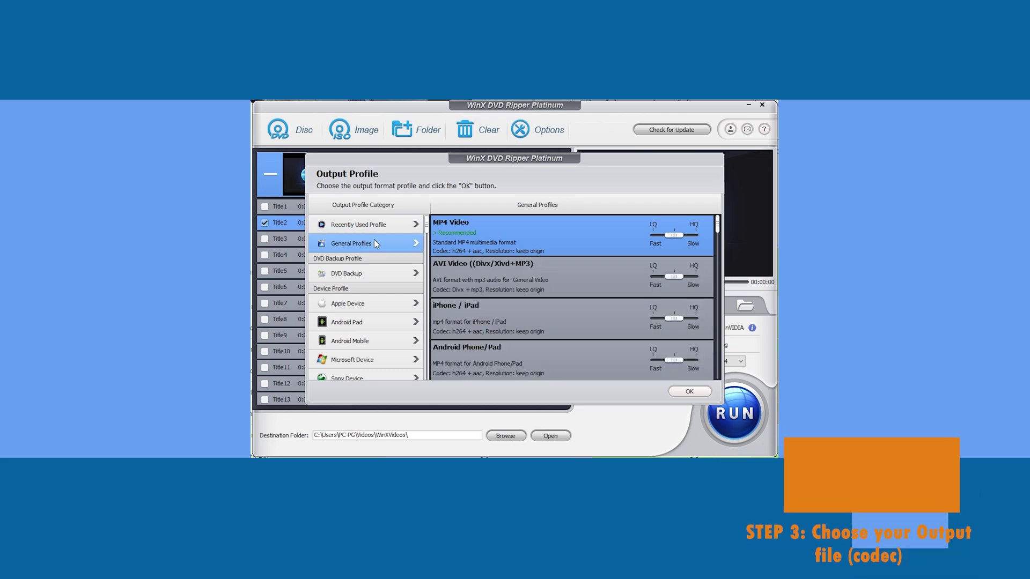
scroll(472, 275, down, 5)
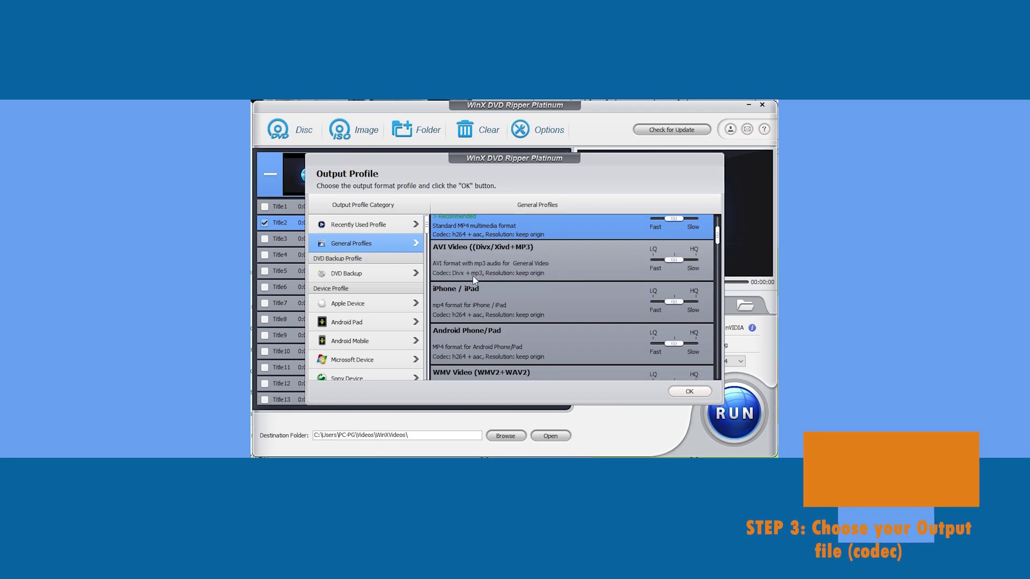
scroll(472, 275, down, 1)
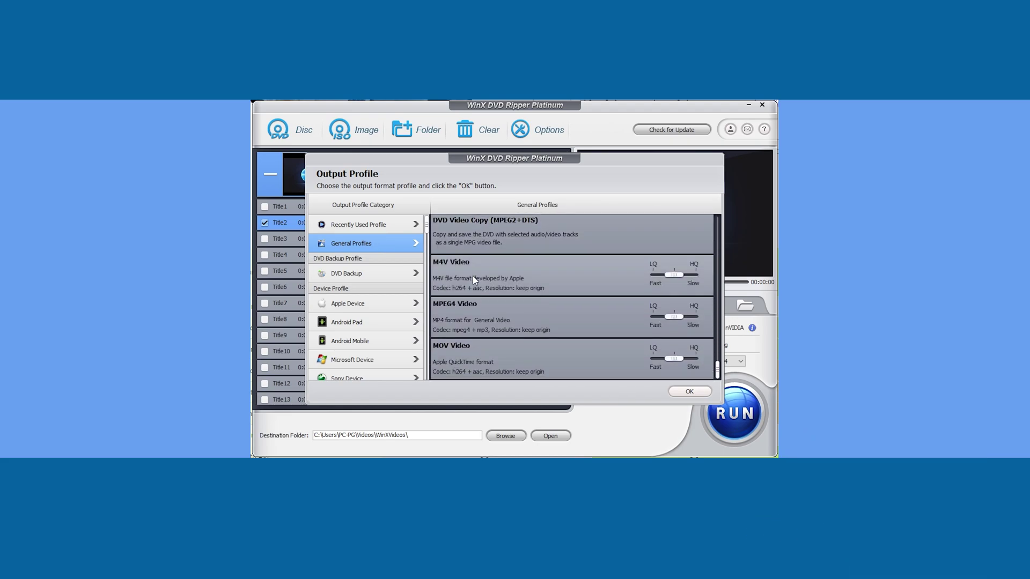
click(366, 275)
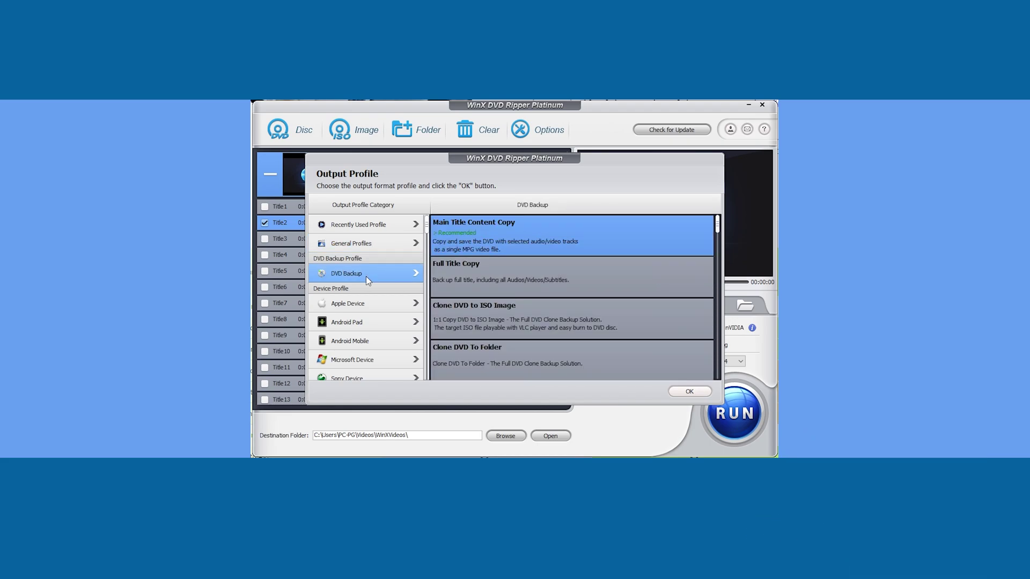
click(372, 304)
click(327, 204)
click(363, 225)
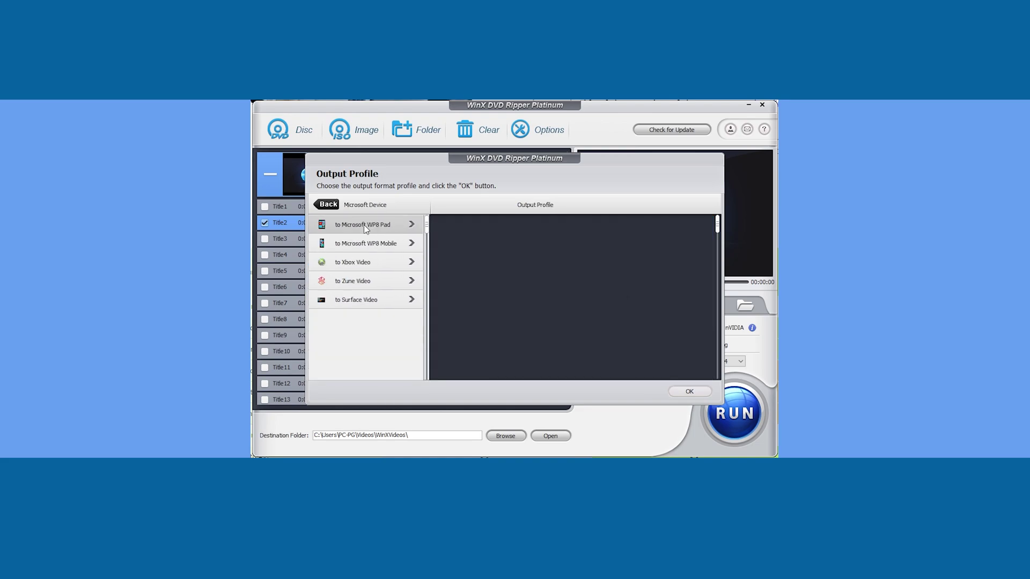
click(333, 206)
Step: Glance at the music profiles, then choose General Profiles > MP4 Video as the output
scroll(379, 333, down, 8)
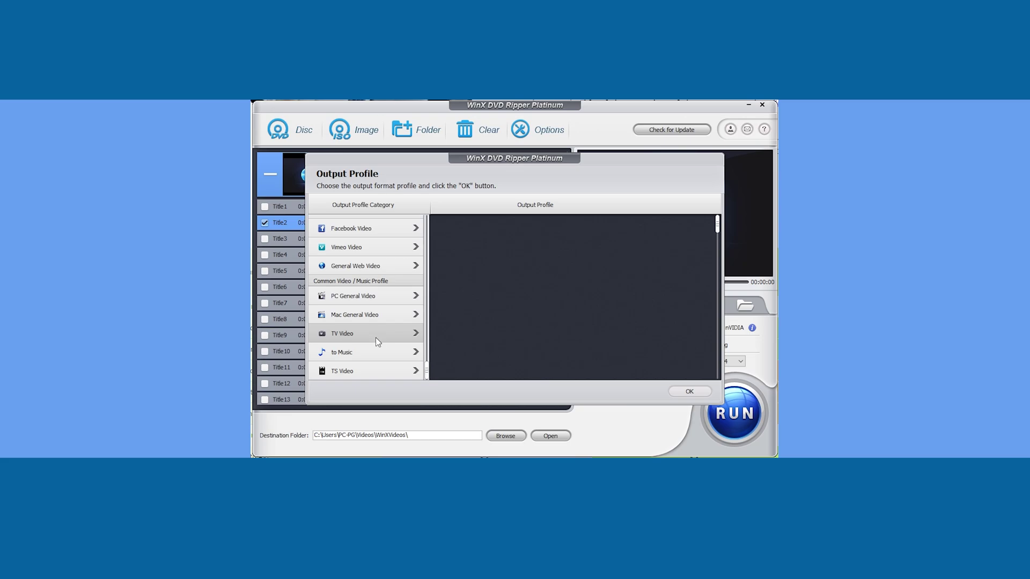
click(375, 352)
scroll(378, 355, up, 8)
click(365, 243)
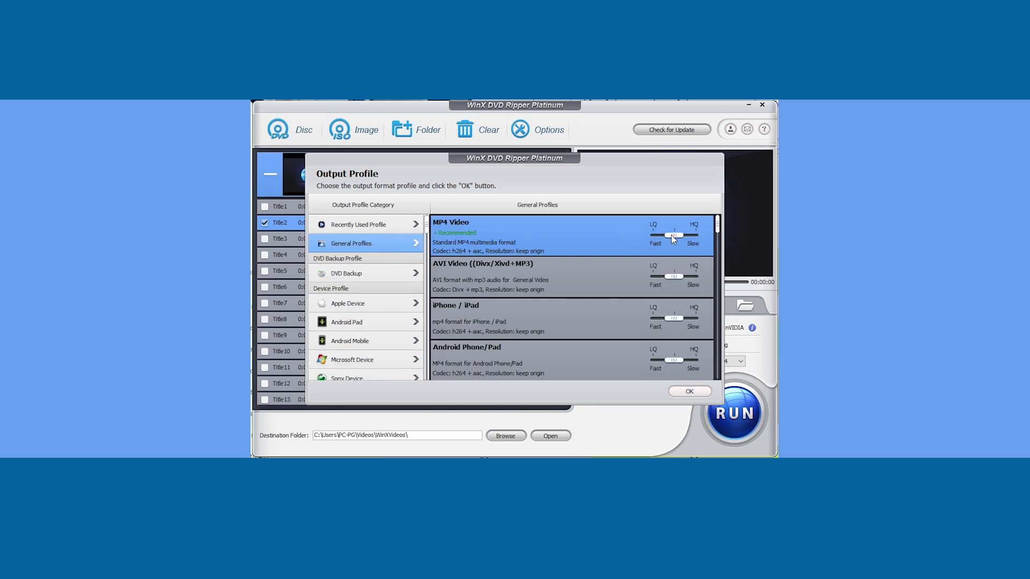
click(696, 392)
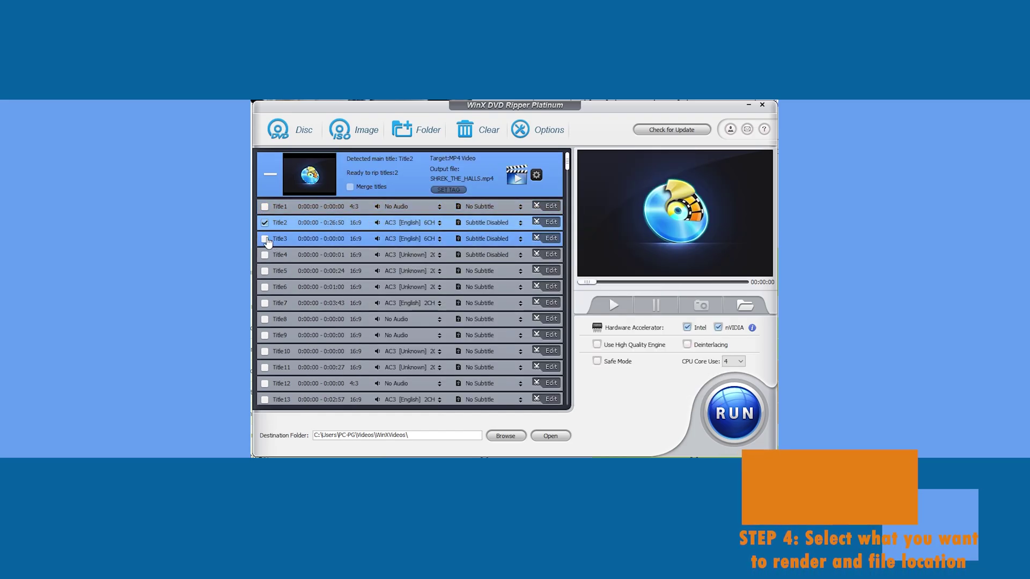
Step: Tick Title5 past the main-title warning, then untick it again
click(265, 272)
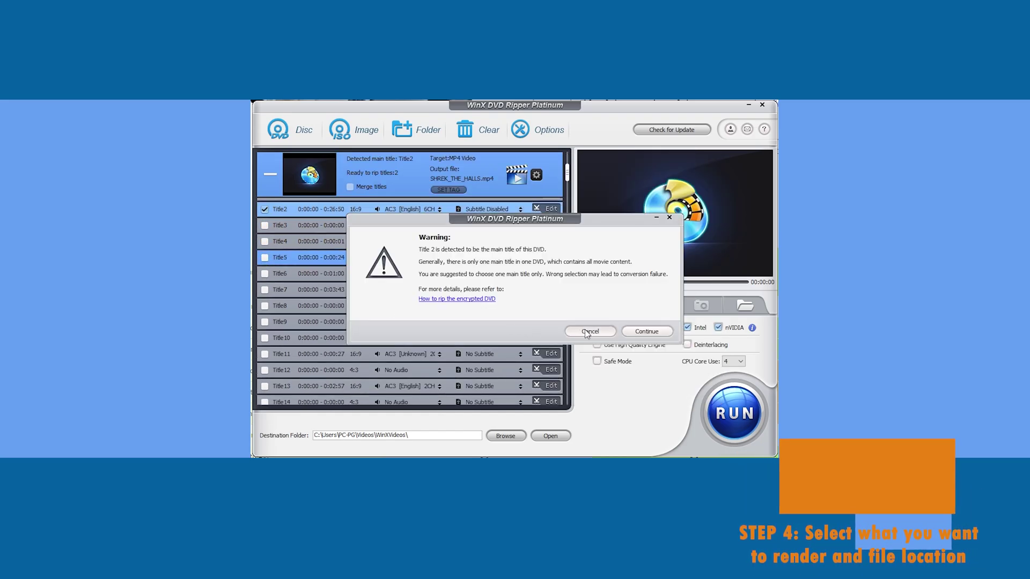
click(630, 332)
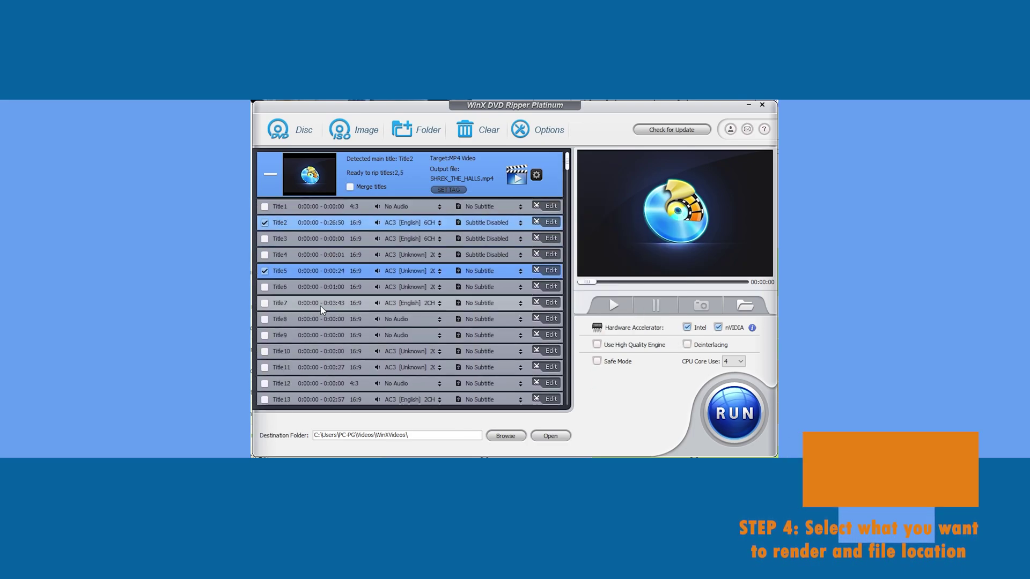
click(265, 272)
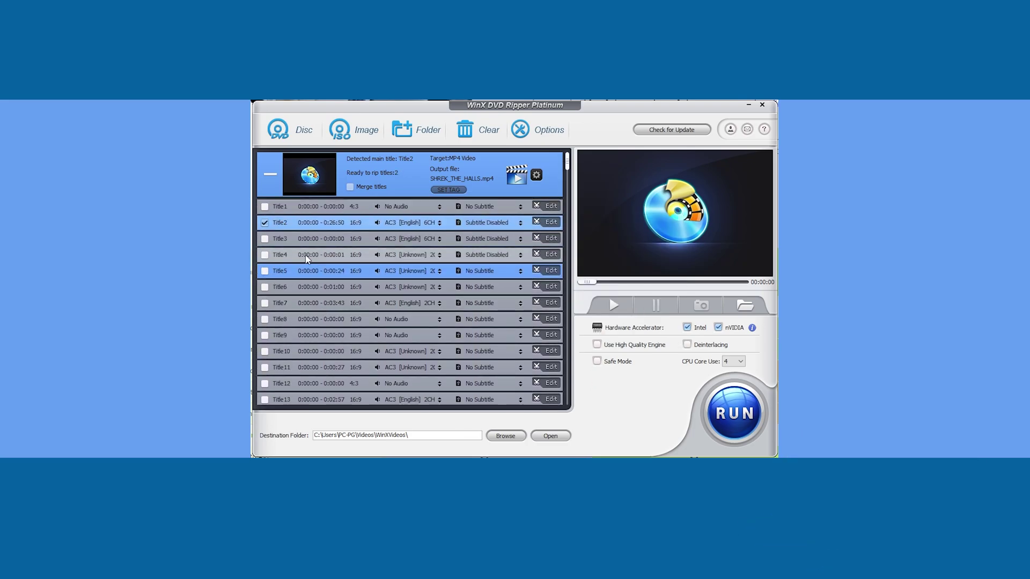
Step: Set Title2 to AC3 Dutch audio and Track1 English subtitles, then open its Edit options
click(288, 221)
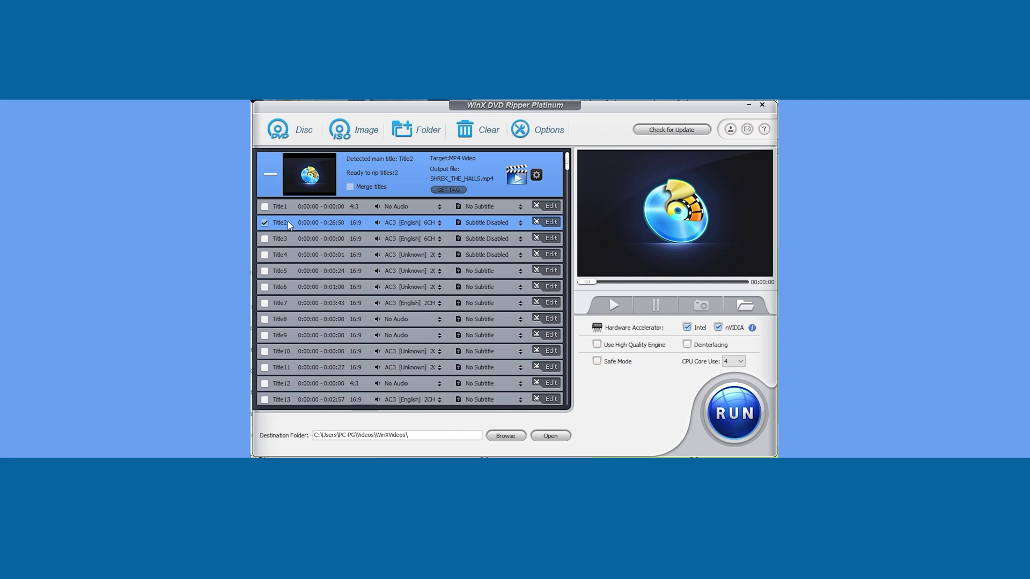
click(433, 221)
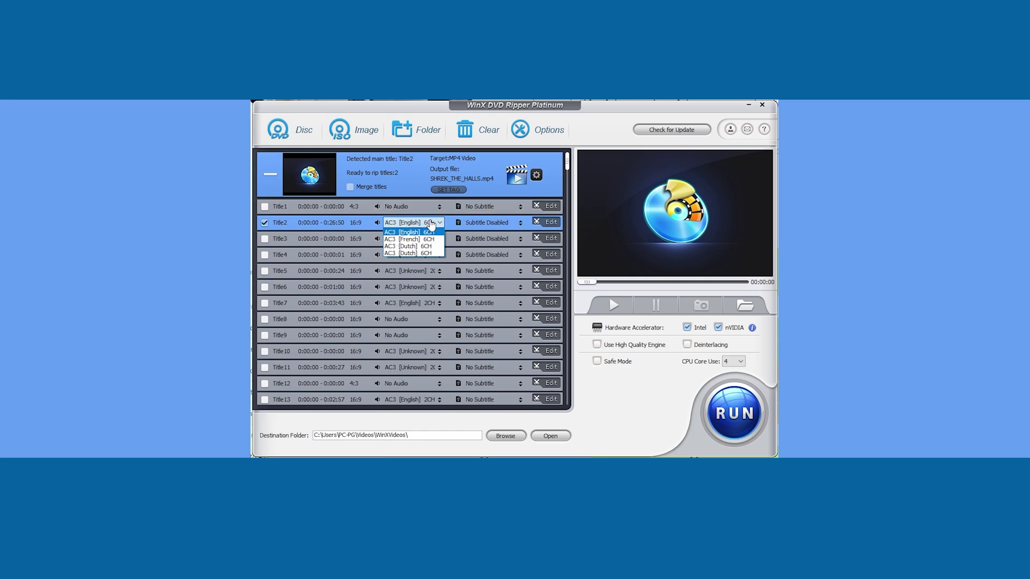
click(424, 254)
click(489, 223)
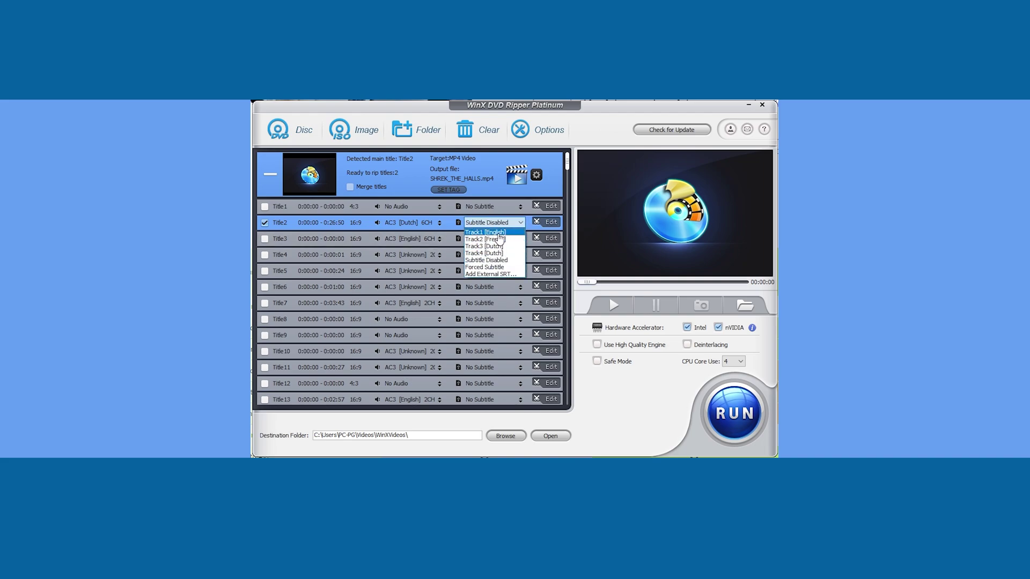
click(497, 232)
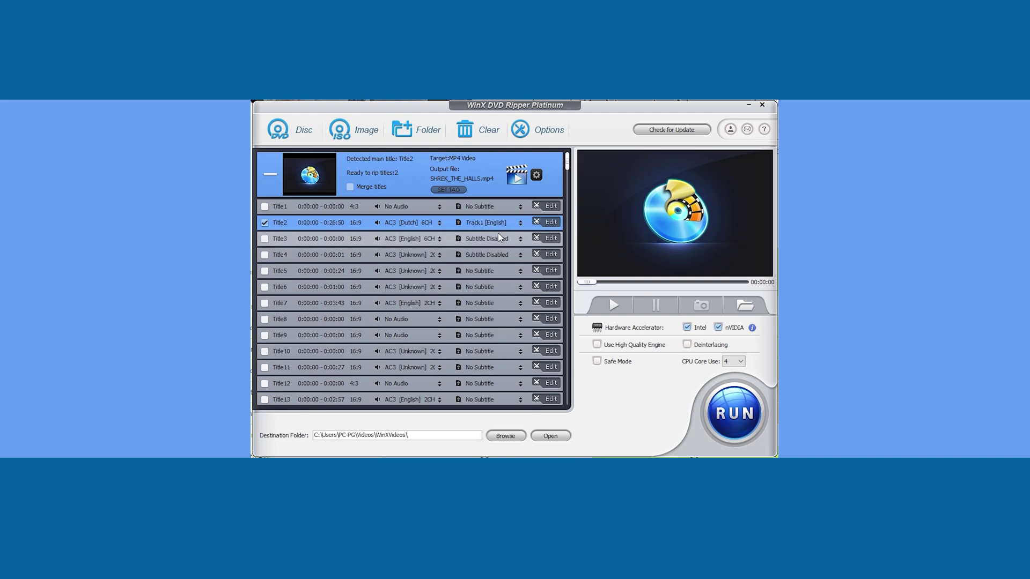
click(546, 222)
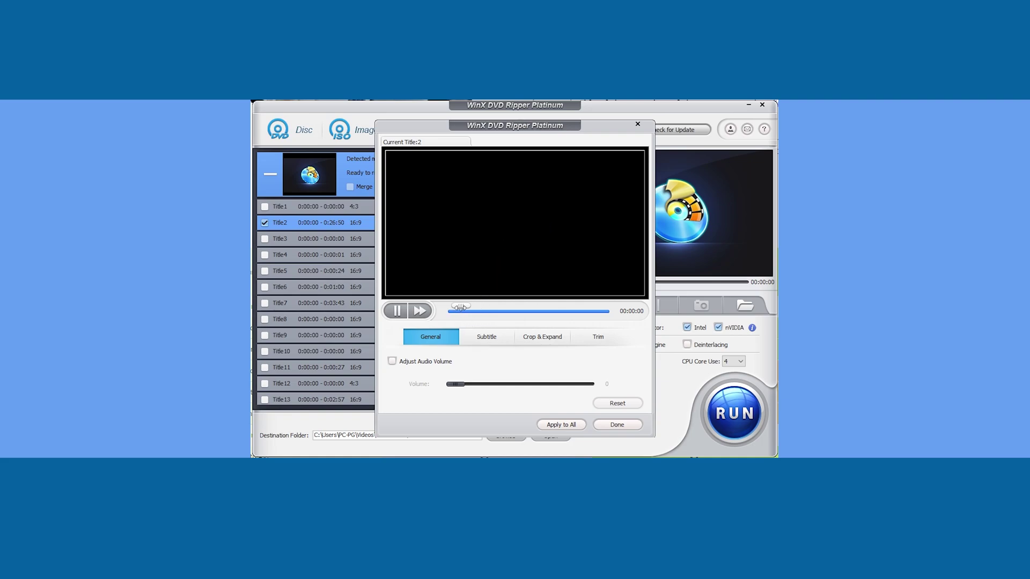
Step: Preview Title2 on the seek bar and enable Adjust Audio Volume at 12
drag(460, 307, 465, 307)
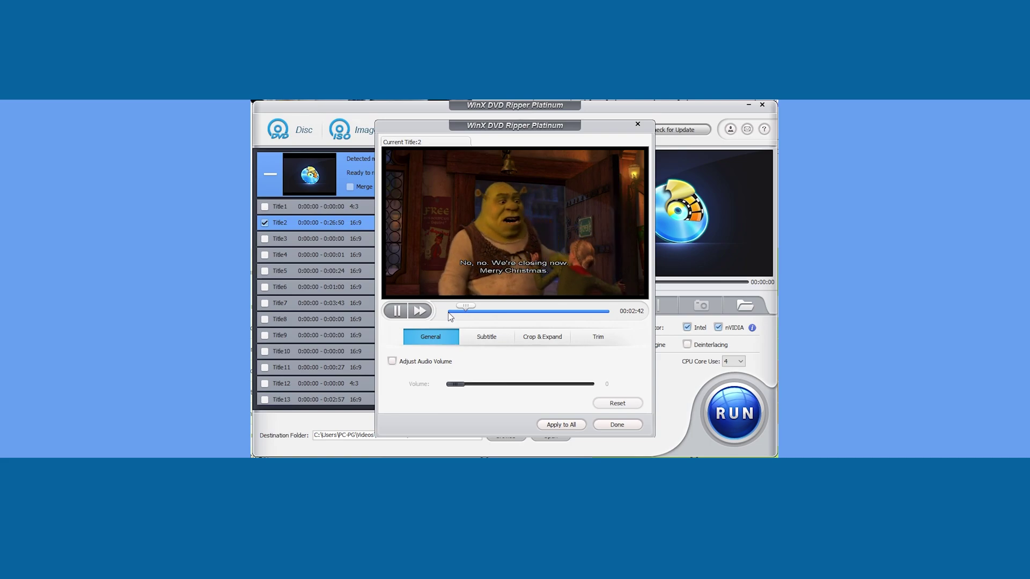
drag(465, 306, 513, 307)
click(393, 361)
drag(456, 384, 539, 387)
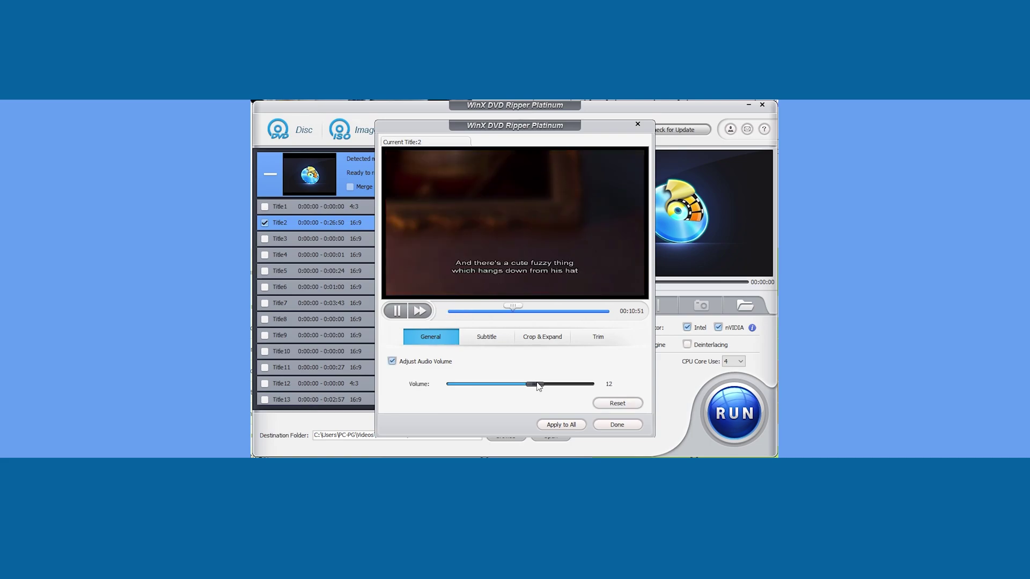
Step: Look over the Subtitle, Crop and Trim settings, then close the editor with Done
click(486, 336)
click(471, 380)
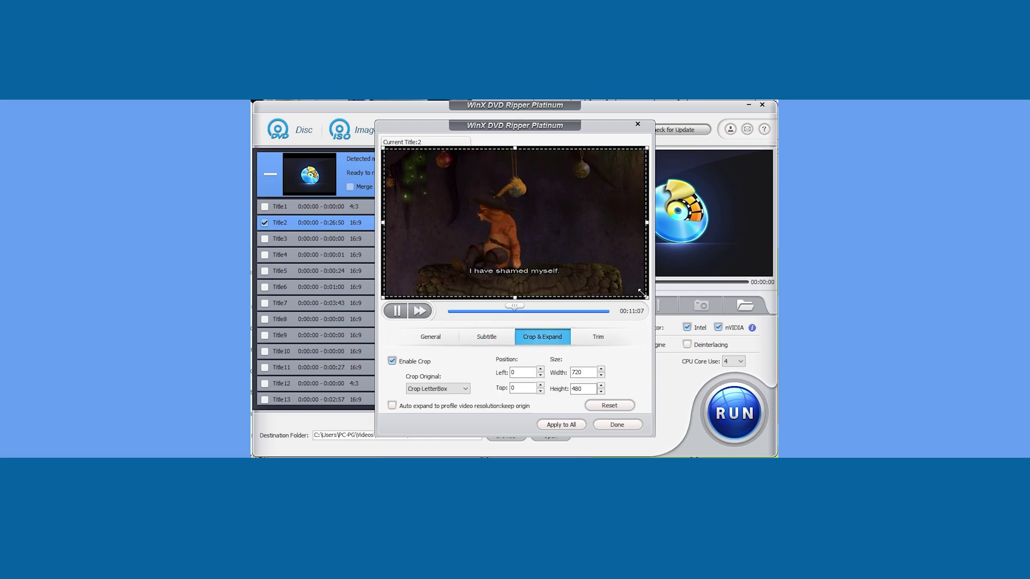
drag(647, 296, 476, 213)
click(598, 337)
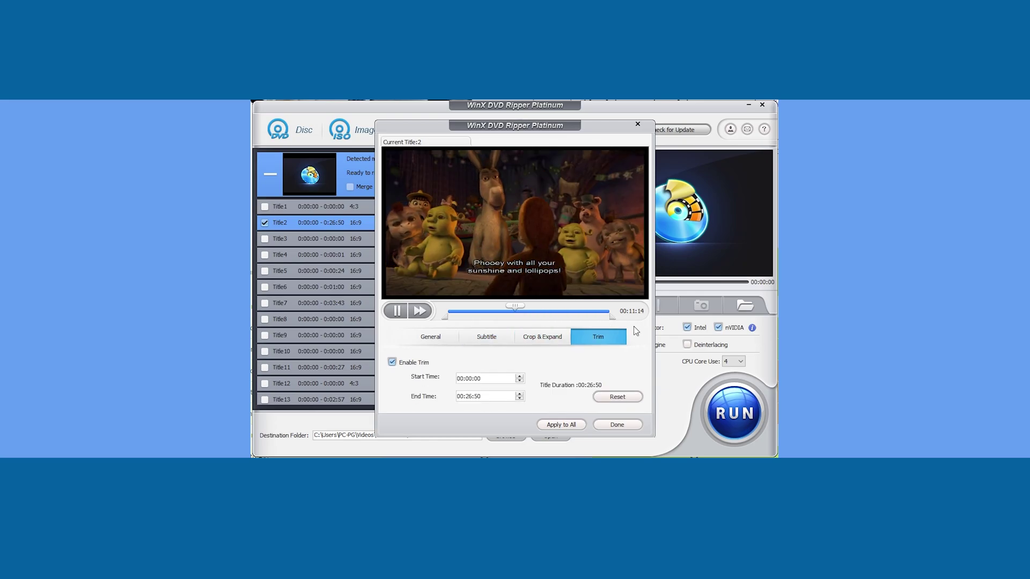
click(603, 425)
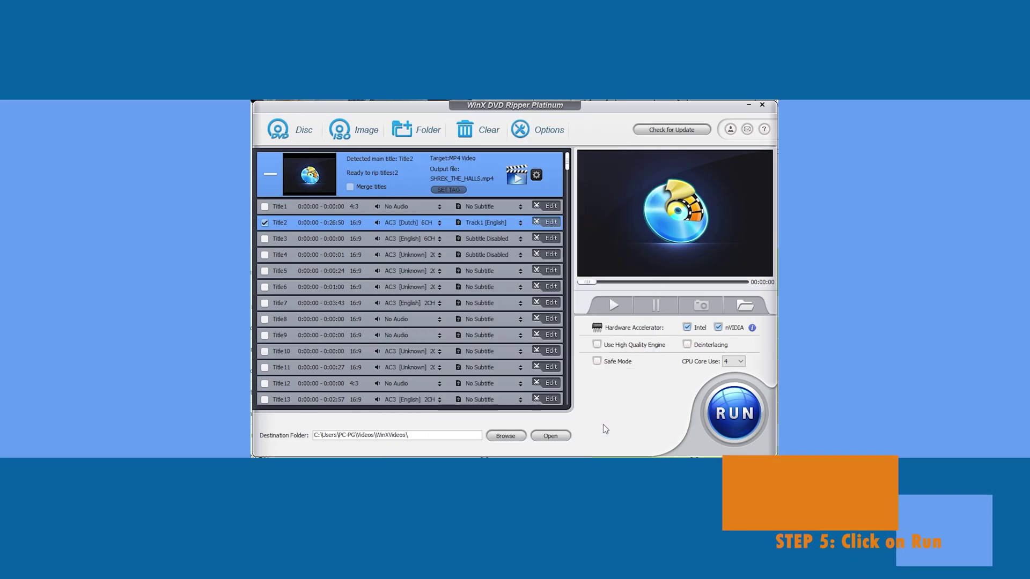
Step: Run the Title2 rip to MP4 and open the resulting SHREK_THE_HALLS_Title2 video
click(747, 414)
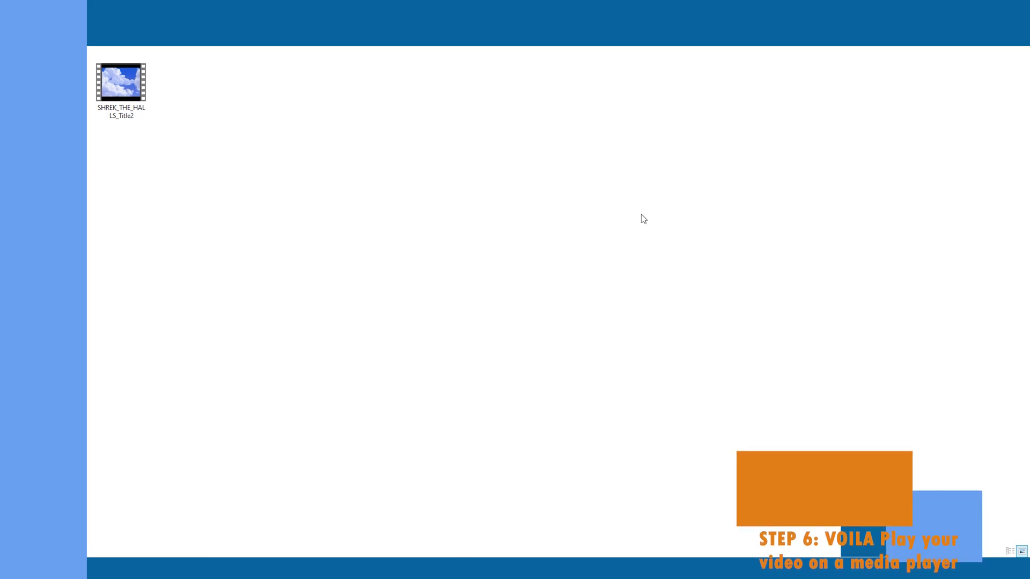
double_click(134, 90)
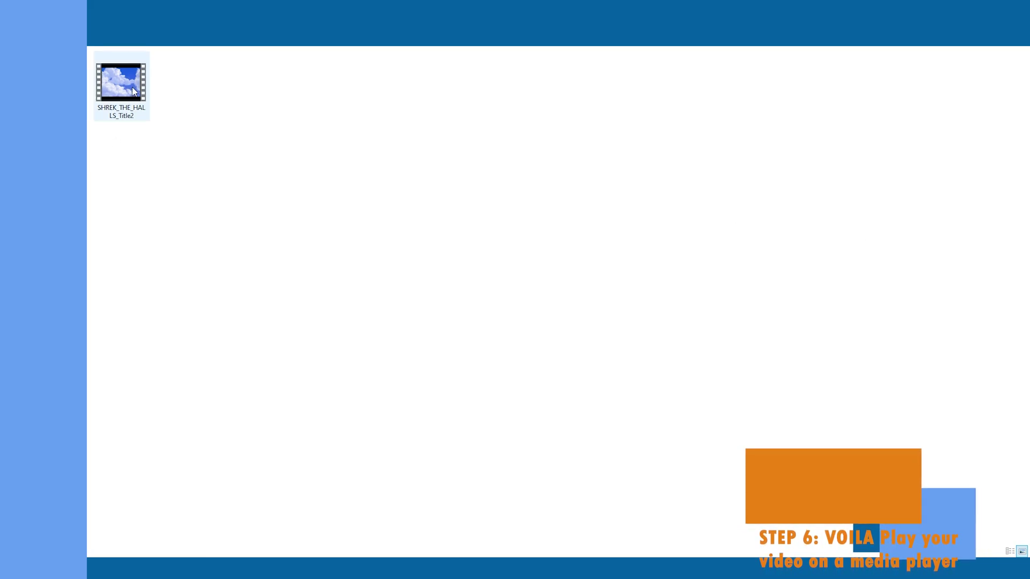